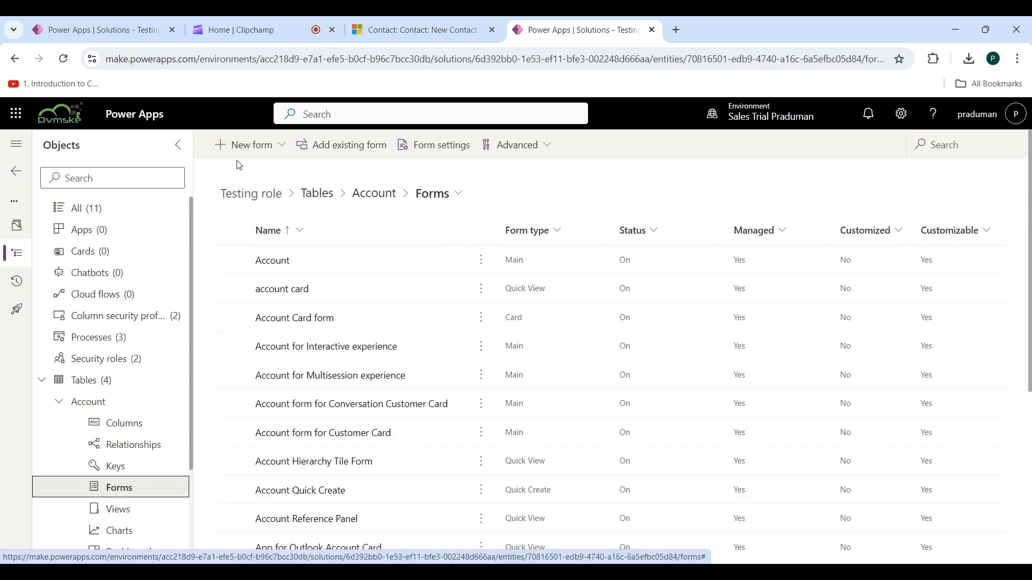
- Create a new quick view form for the Account table and look at its available layout and grid components
left_click(283, 146)
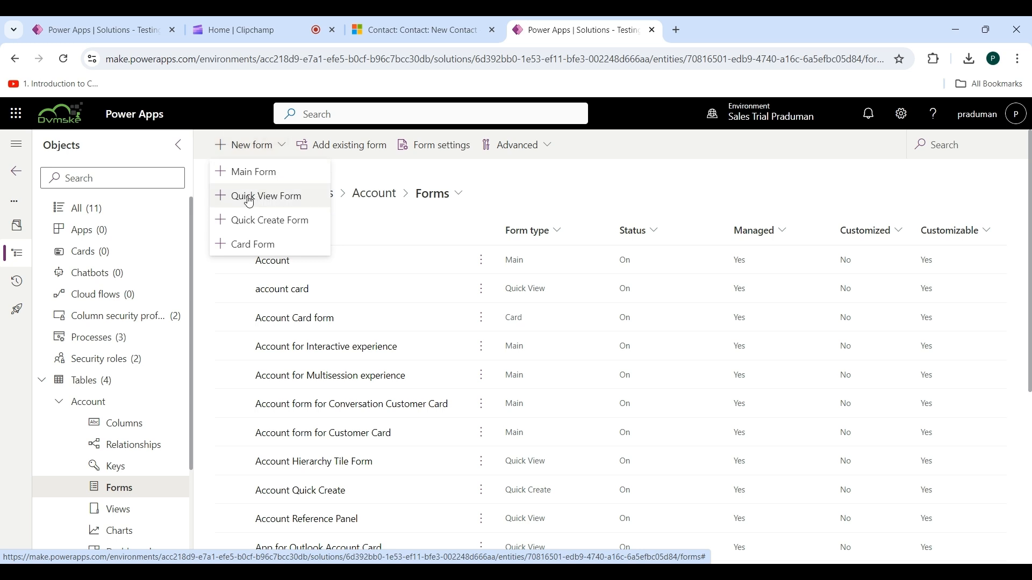
left_click(277, 199)
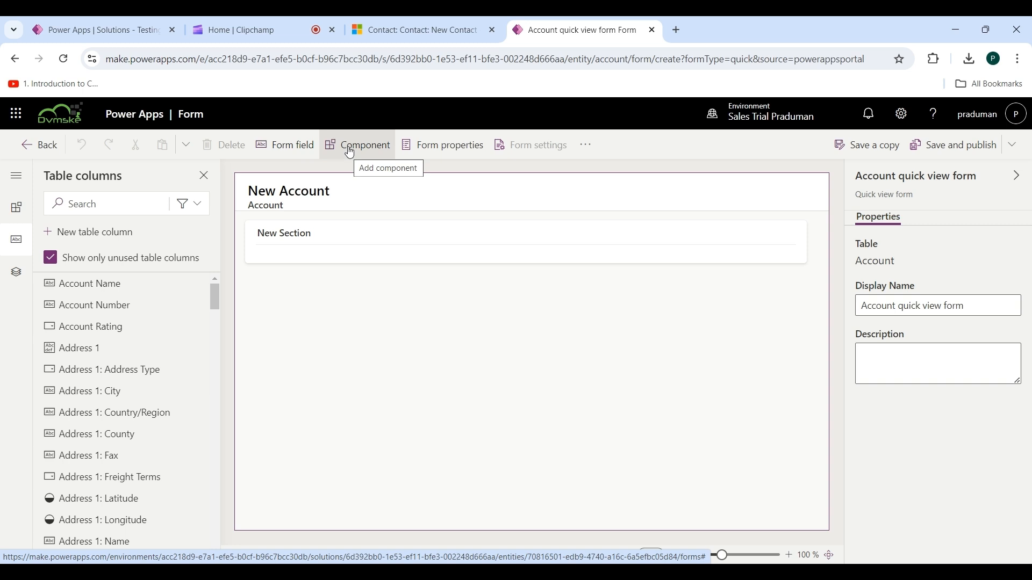
left_click(350, 152)
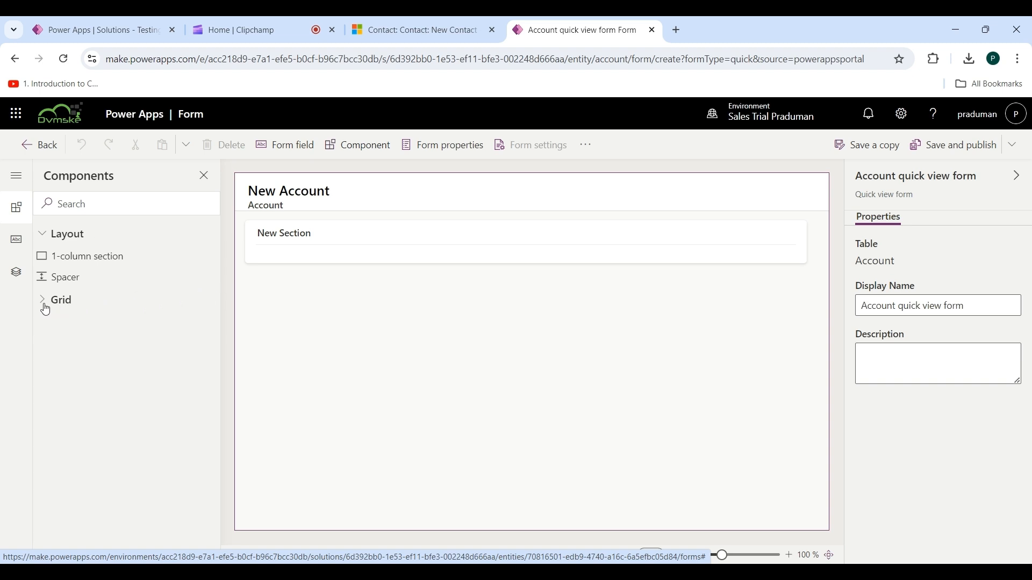
left_click(45, 305)
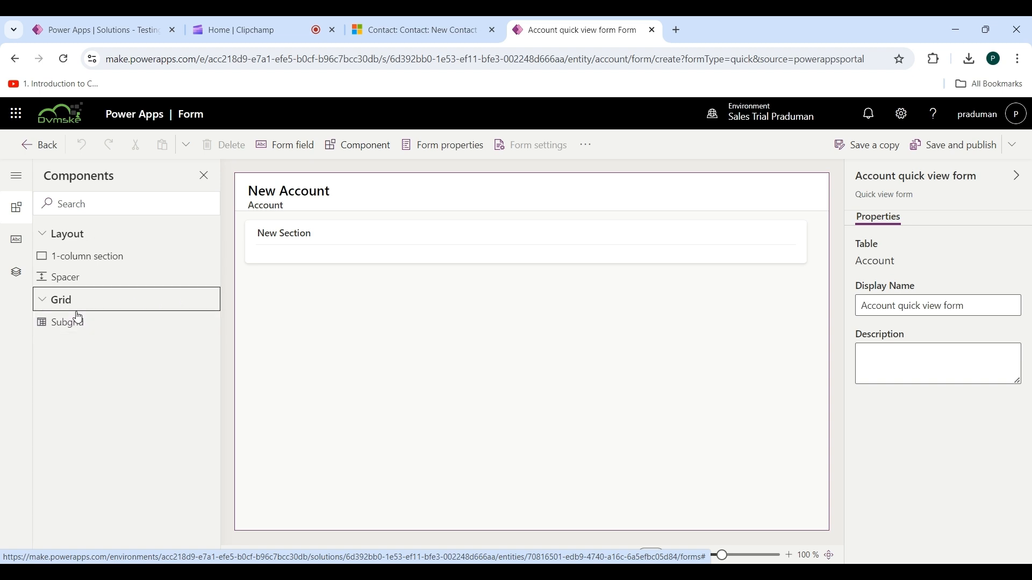
- Add the Account Name and Address 1: City columns to the form's section, and save and publish the form
left_click(303, 159)
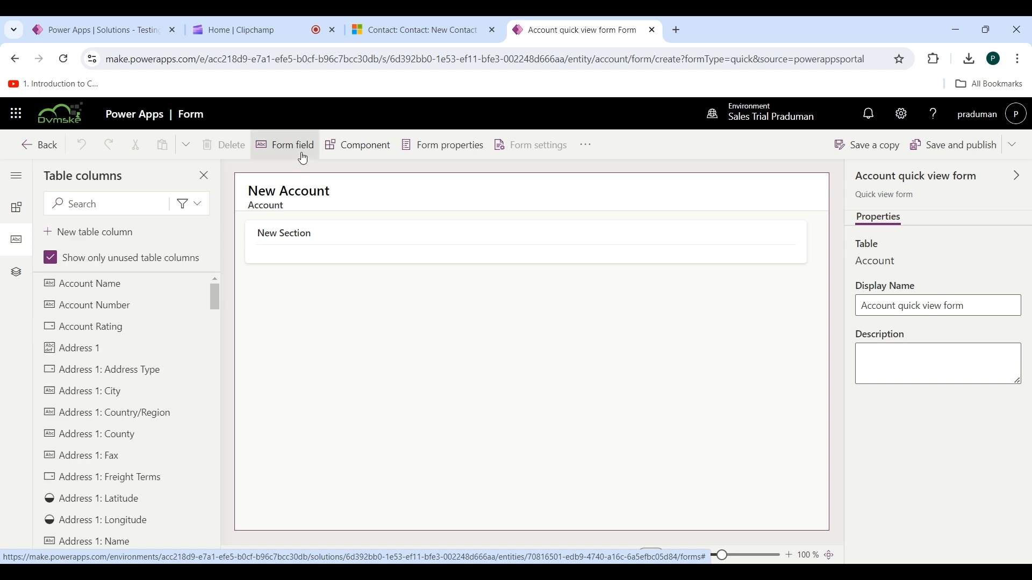
mouse_move(139, 380)
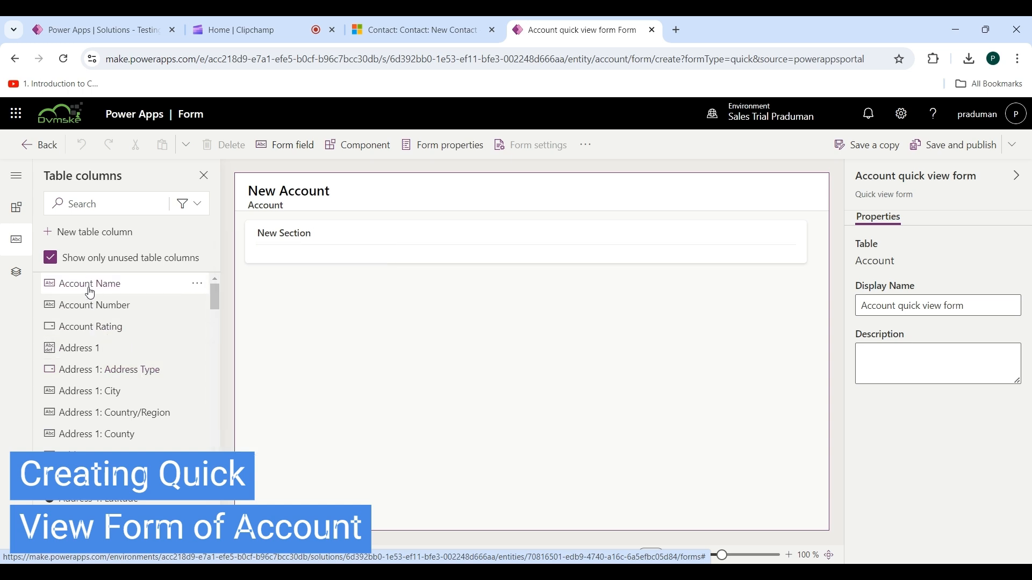
left_click_drag(92, 285, 263, 237)
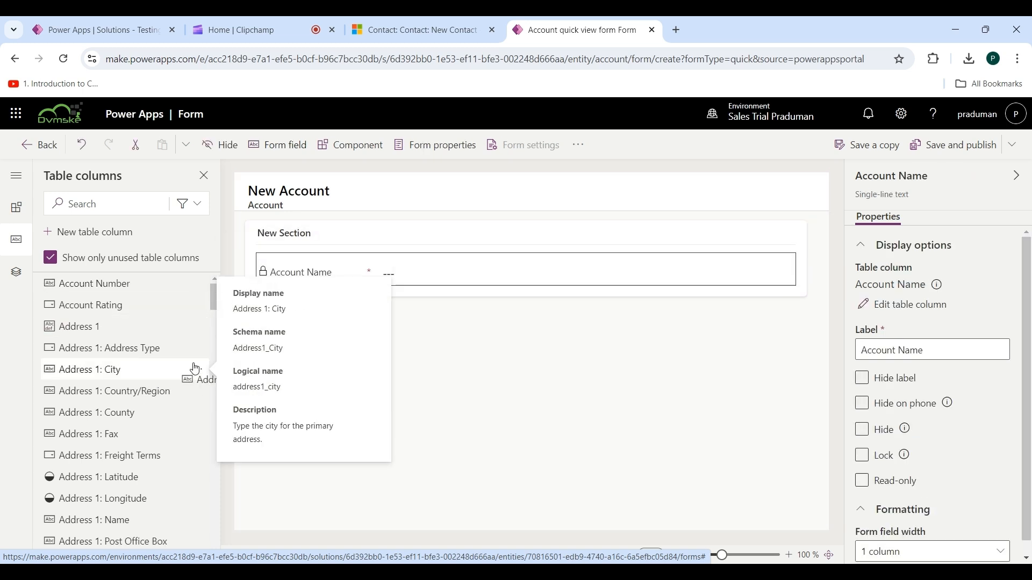
left_click_drag(189, 370, 299, 275)
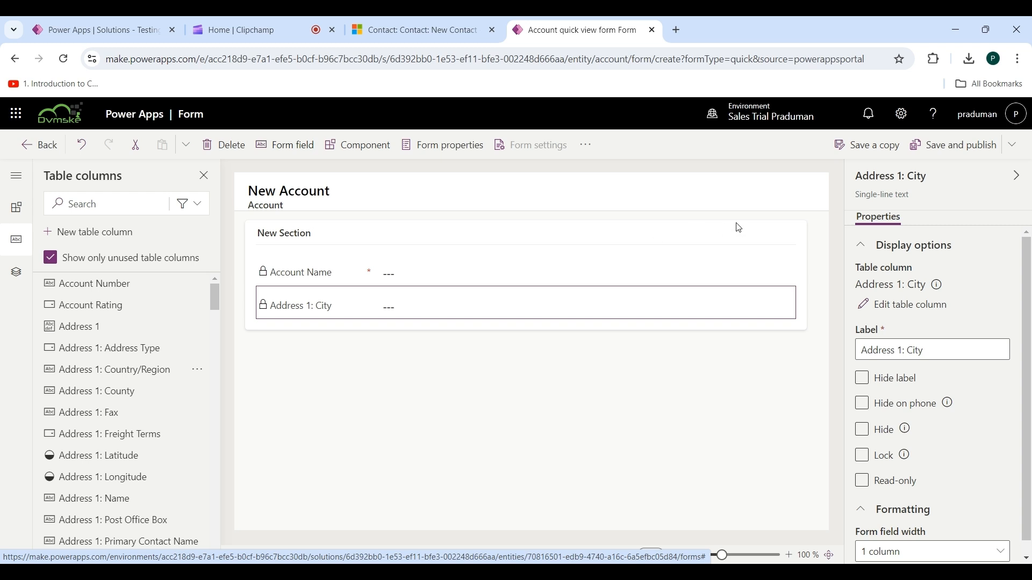
left_click(962, 152)
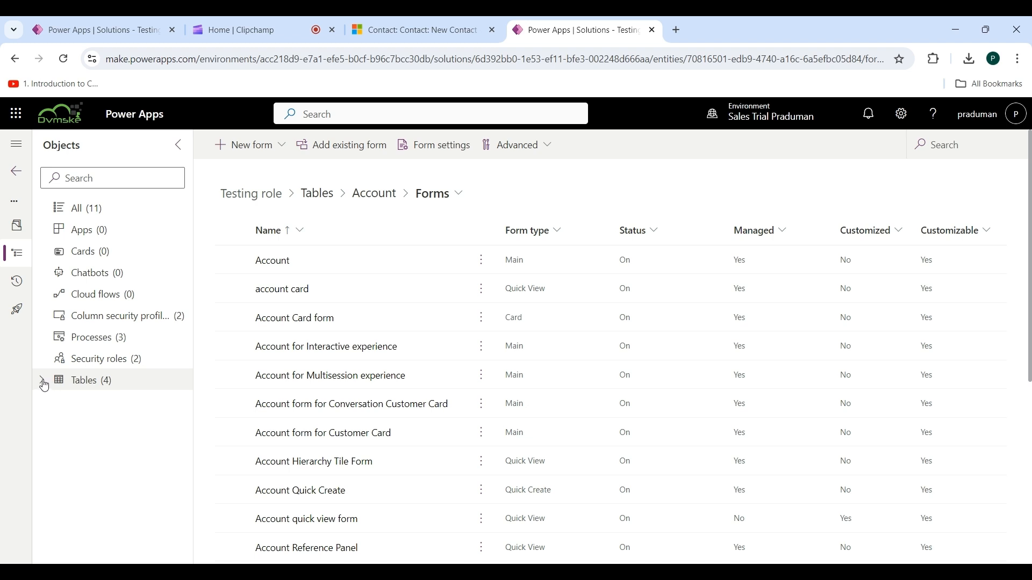
- Open the main form named Contact from the Contact table's forms in the solution
left_click(43, 382)
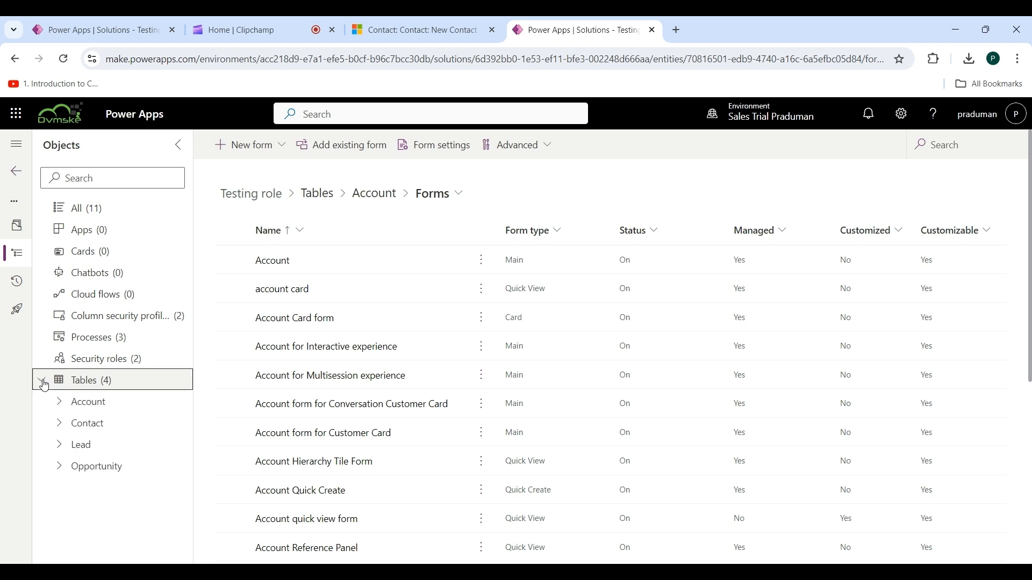
left_click(59, 425)
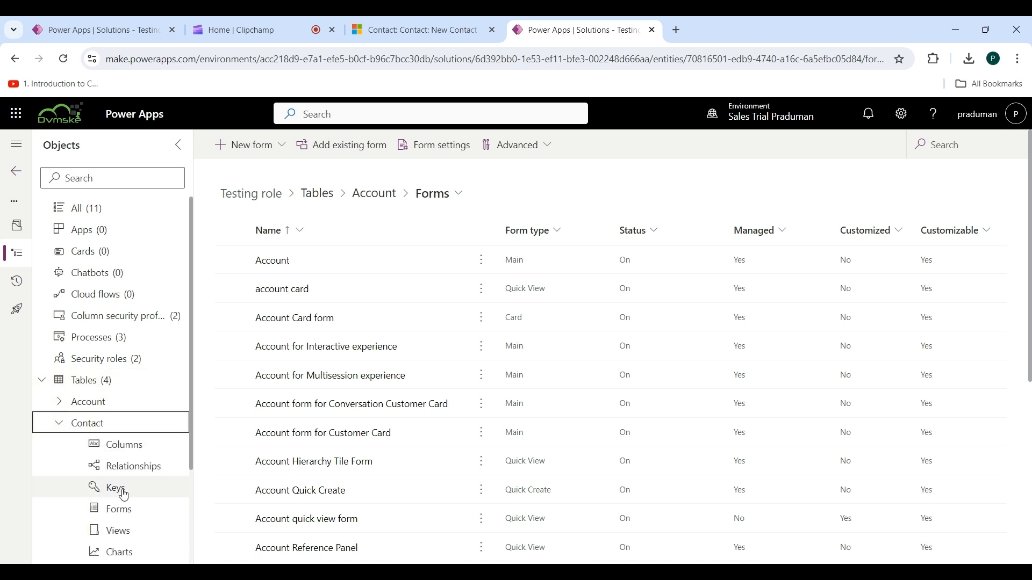
left_click(129, 517)
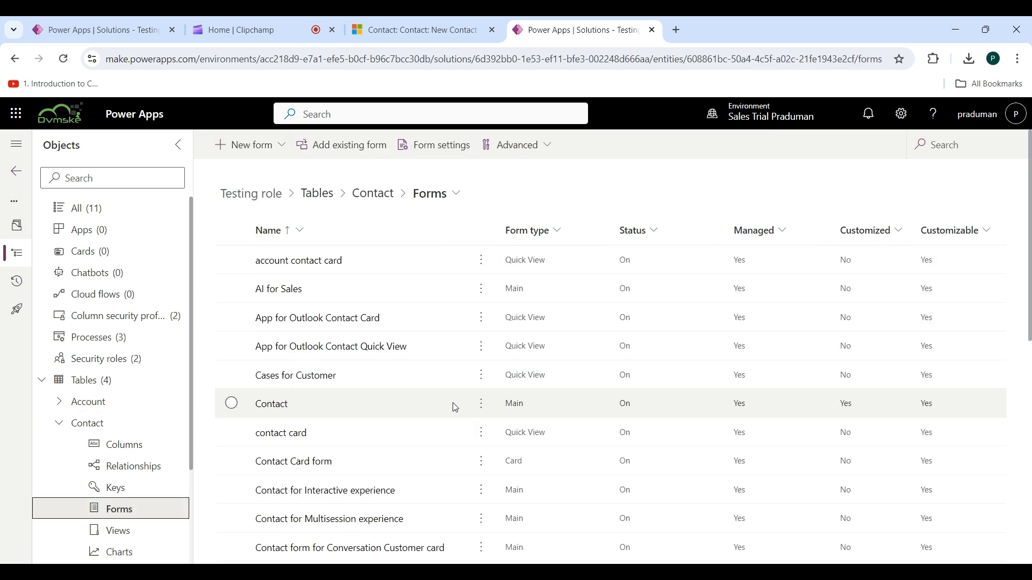
left_click(259, 407)
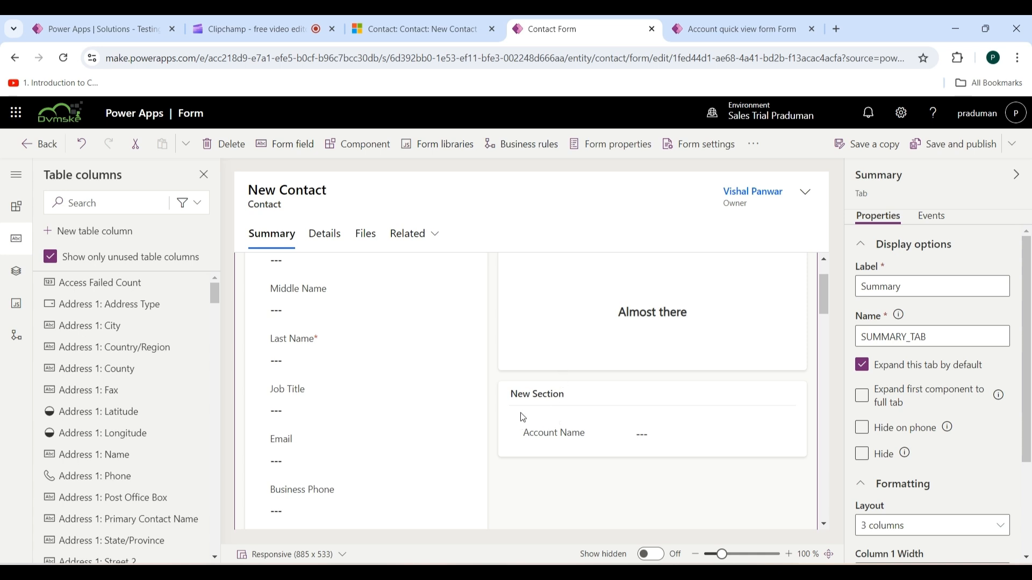
- Start adding a quick view component at the Account Name field in New Section, with Company Name as the lookup
left_click(536, 430)
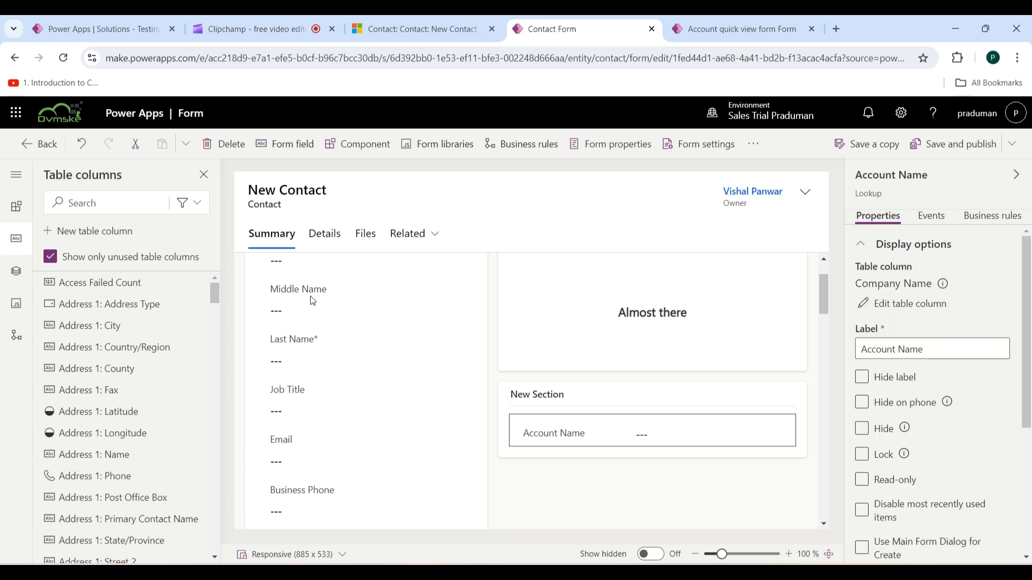
left_click(13, 214)
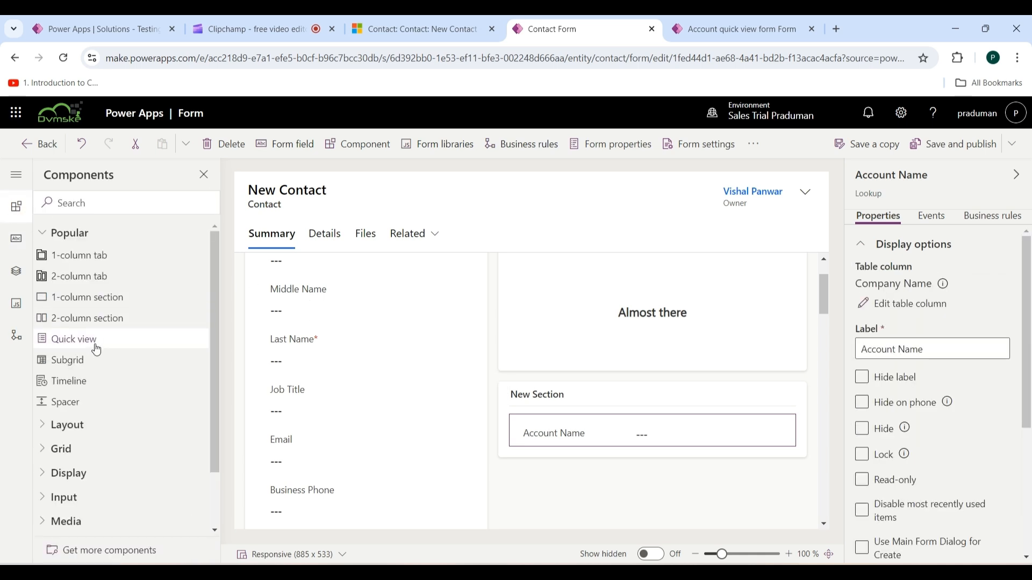
left_click(96, 348)
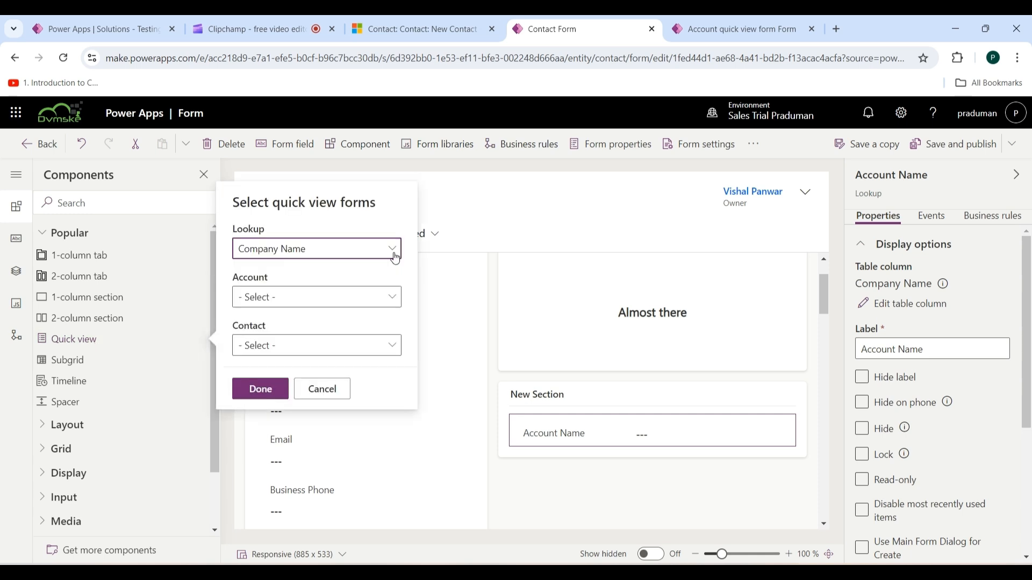
left_click(393, 251)
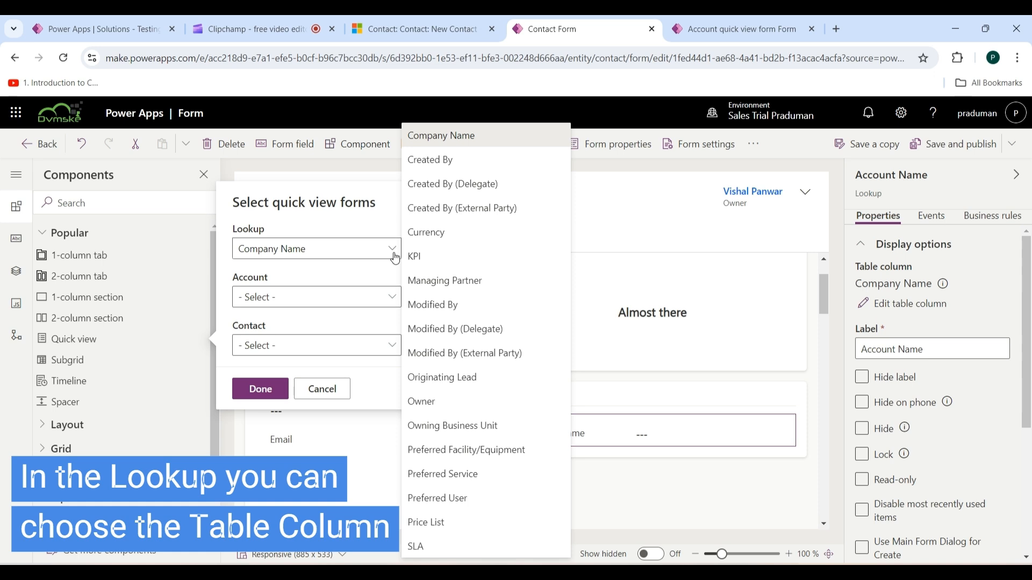
left_click(366, 285)
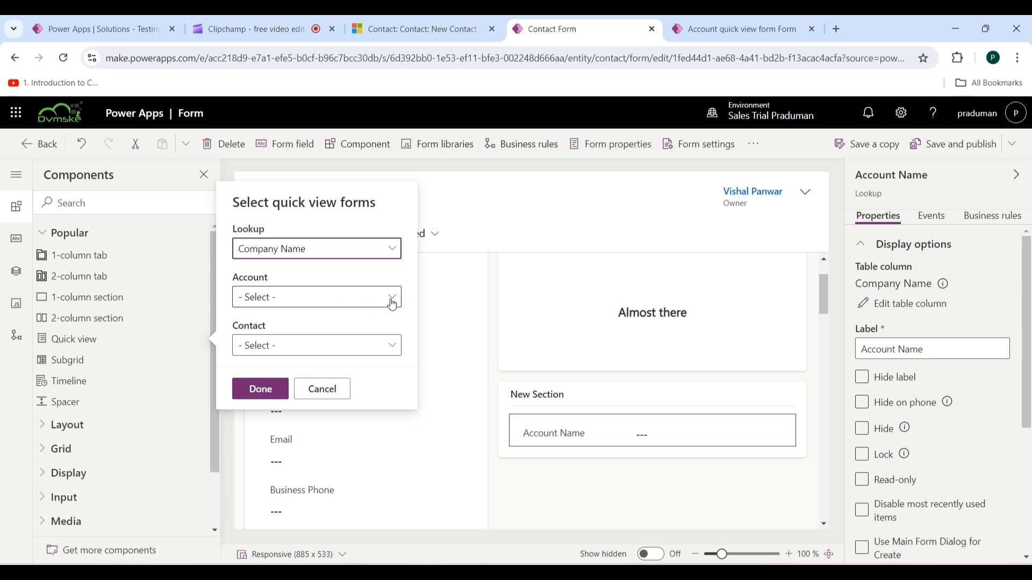
- Check the quick view form's display name, insert Account quick view form as the Account form, and save and publish the Contact form
left_click(755, 28)
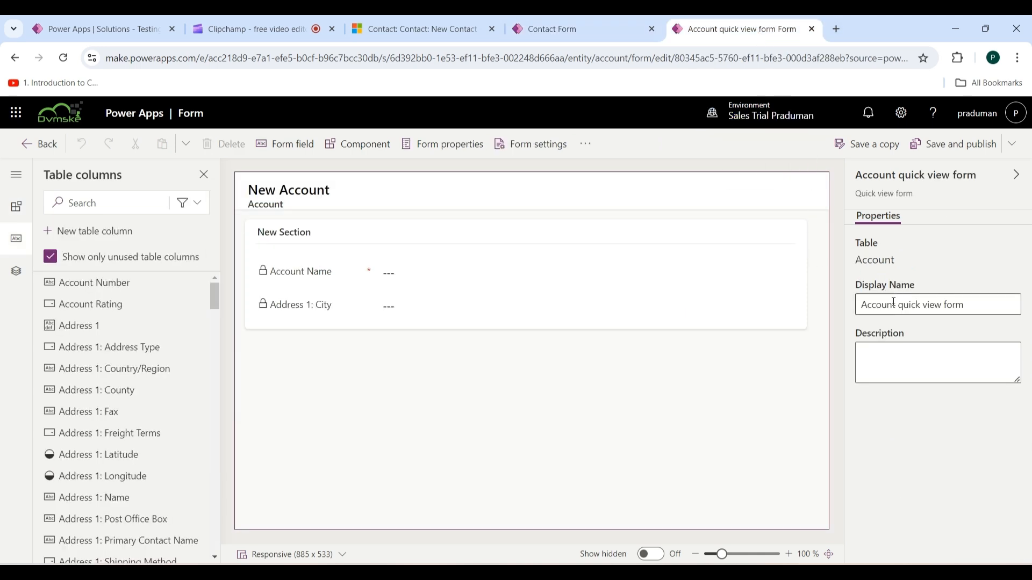
left_click(557, 34)
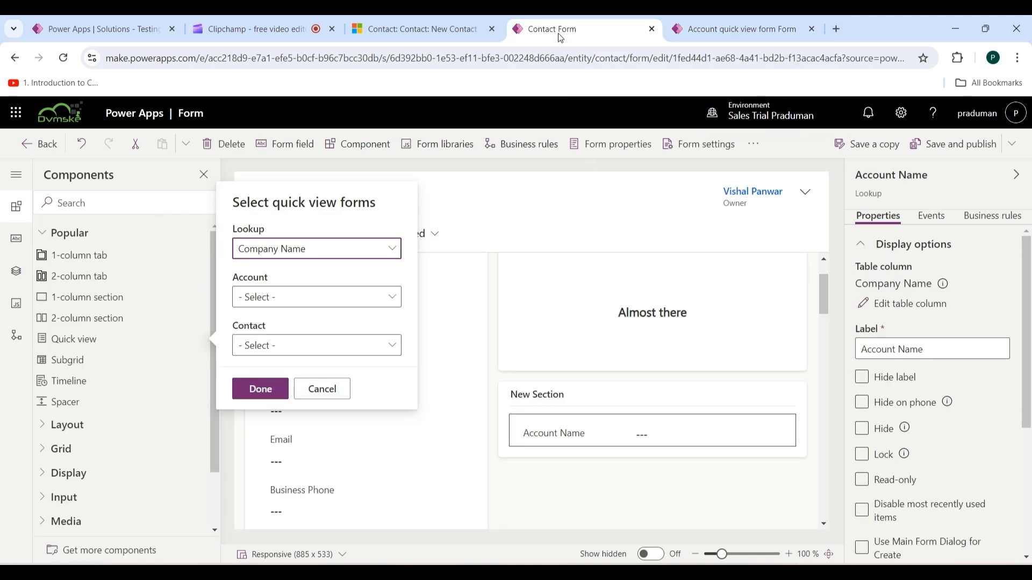
left_click(393, 299)
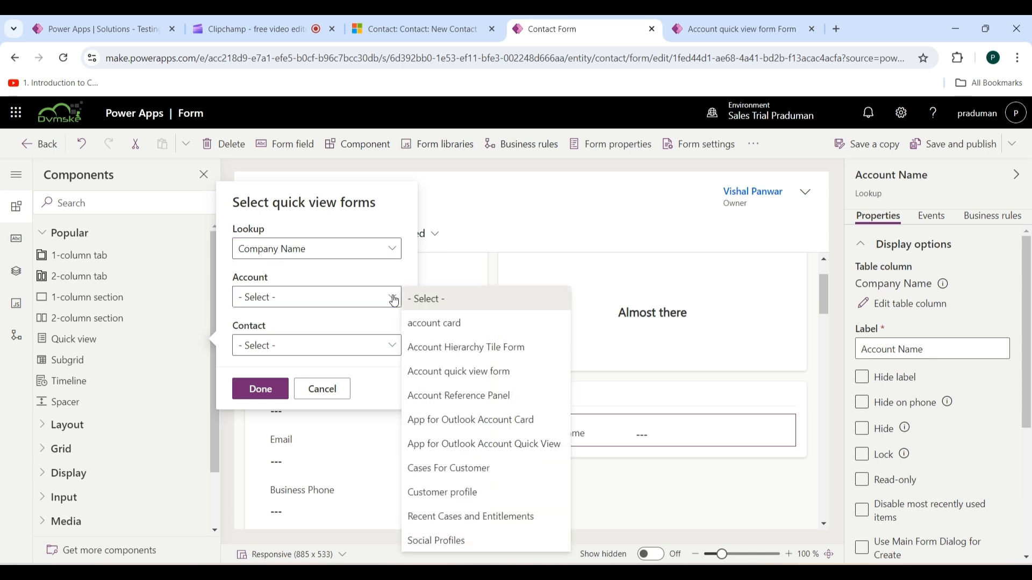
left_click(467, 378)
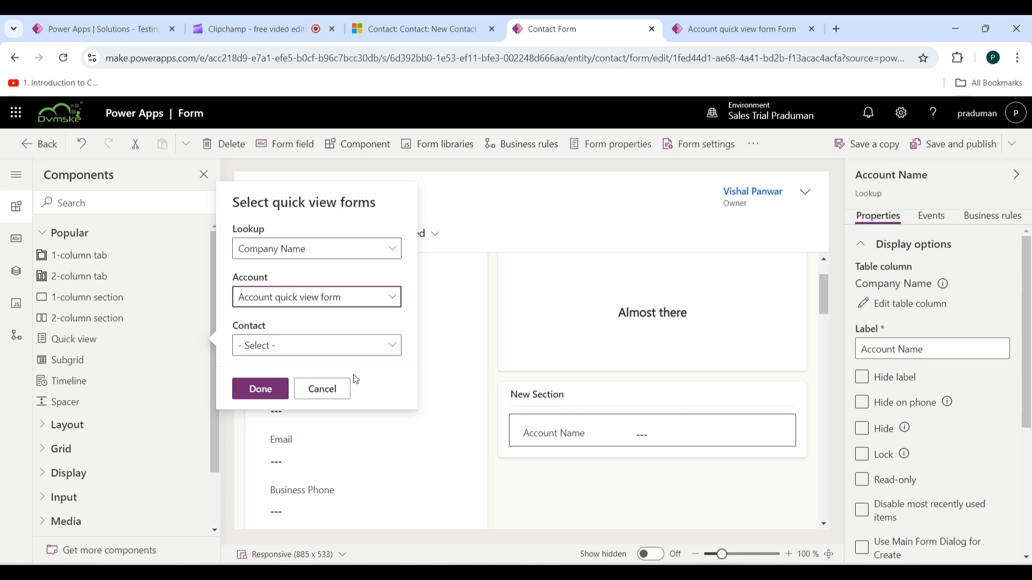
left_click(269, 389)
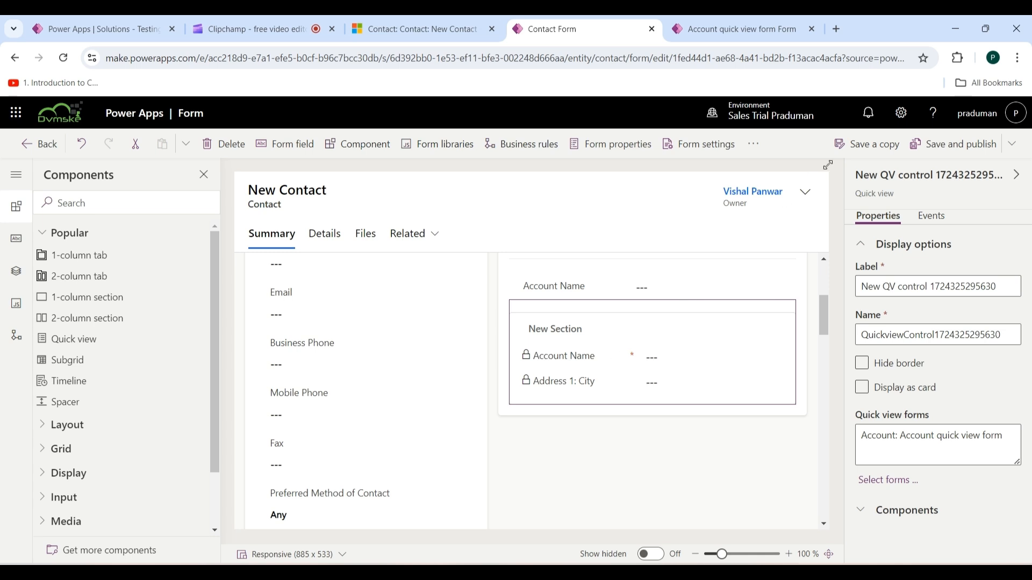
left_click(961, 144)
- Switch to Dynamics 365 Sales Hub, create a new contact and enter the contact's first and last name
left_click(414, 29)
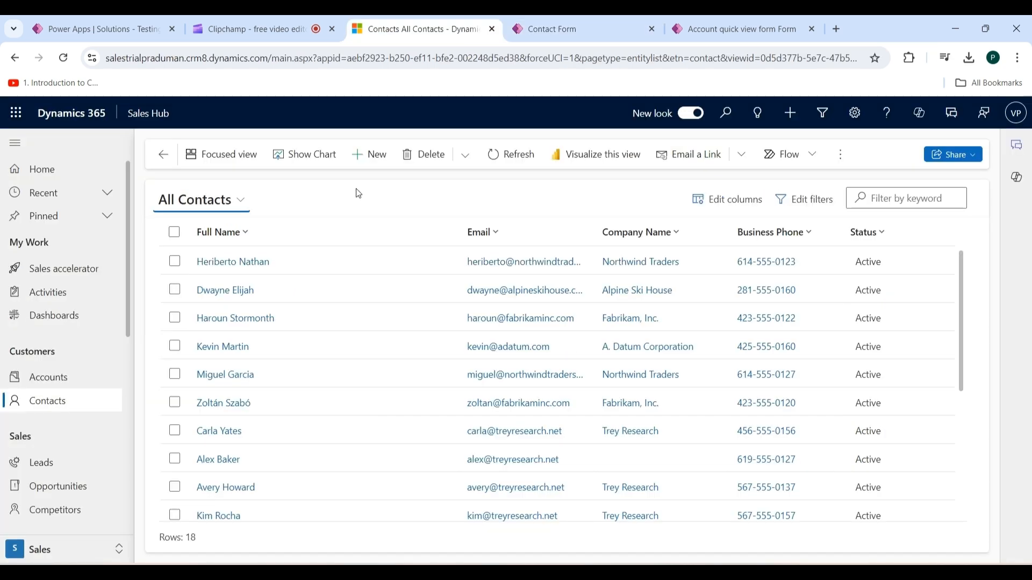
left_click(369, 156)
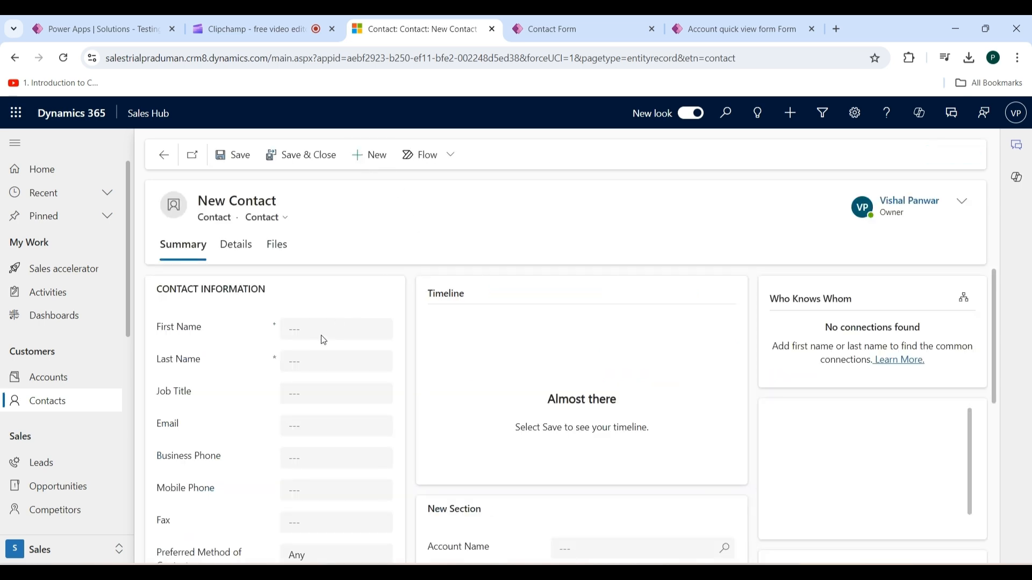
left_click(324, 333)
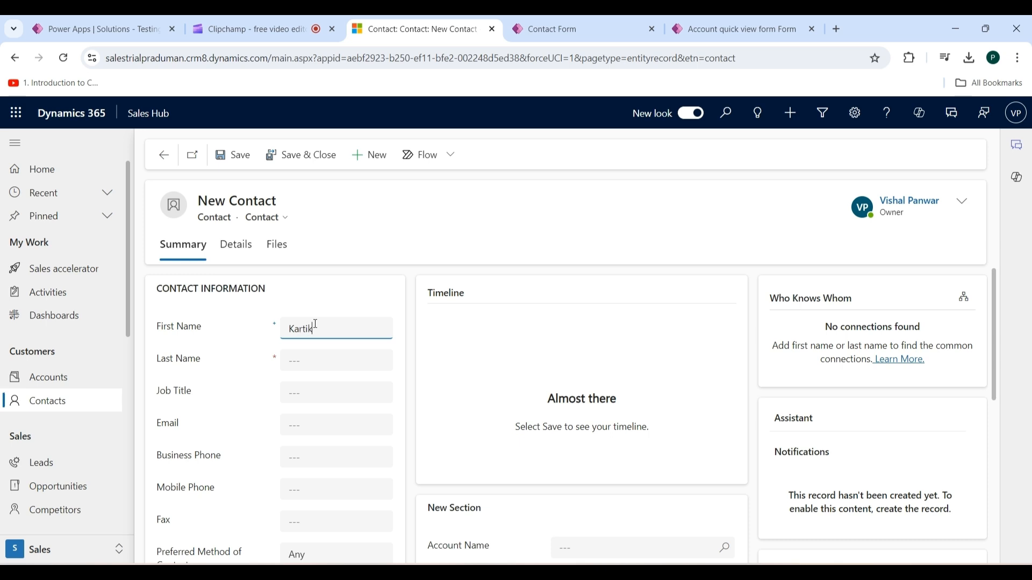
left_click(313, 362)
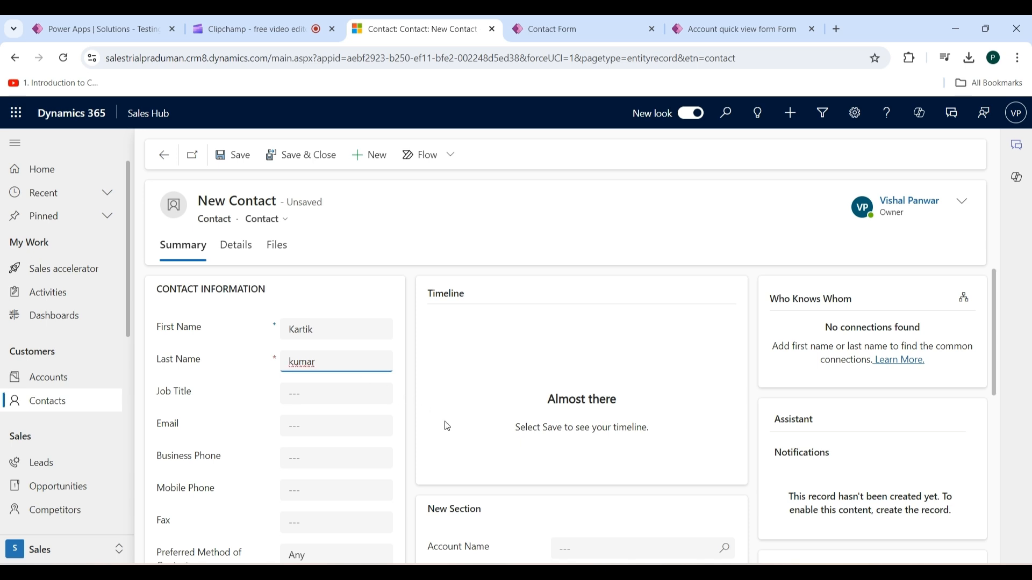
- Set the contact's Account Name to Alpine Ski House, save the record and review the embedded account quick view
scroll(445, 424, "down", 2)
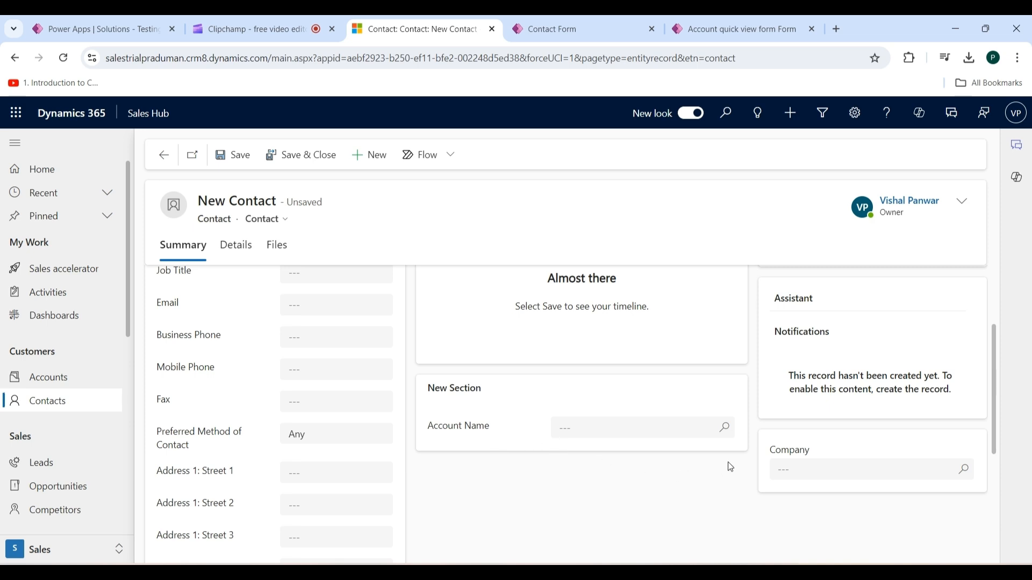
left_click(726, 431)
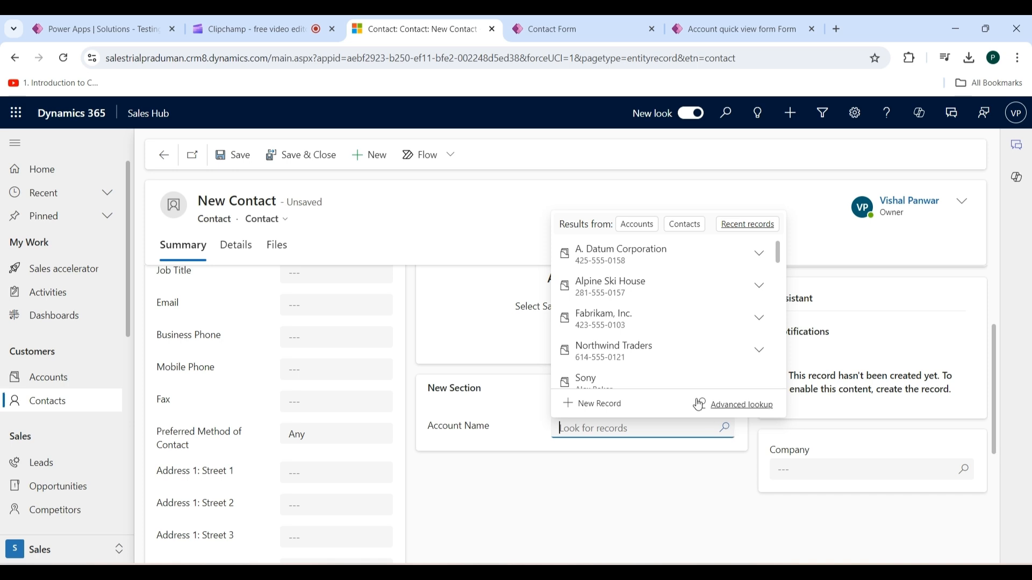
left_click(632, 297)
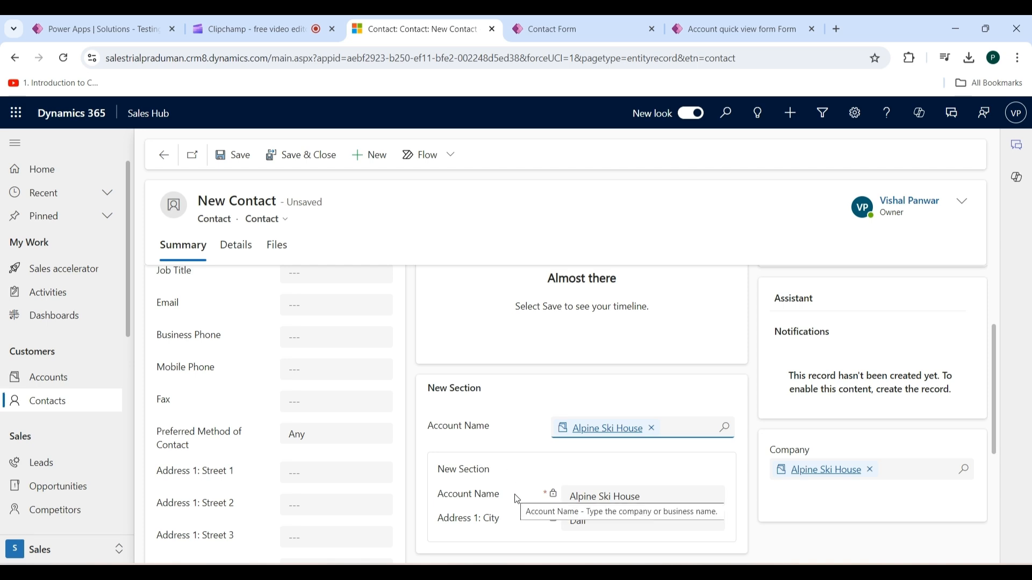
scroll(515, 491, "down", 1)
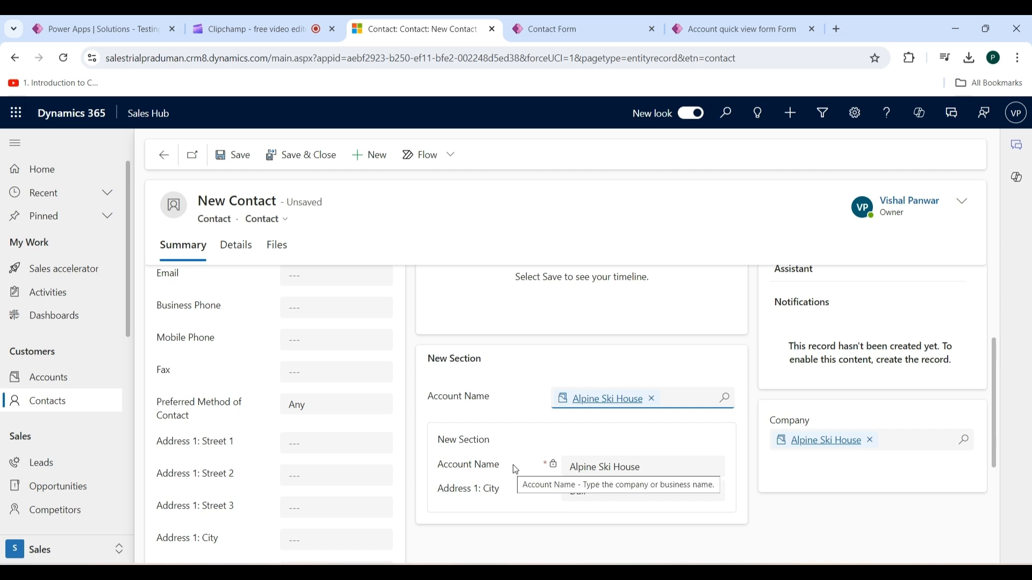
left_click(246, 159)
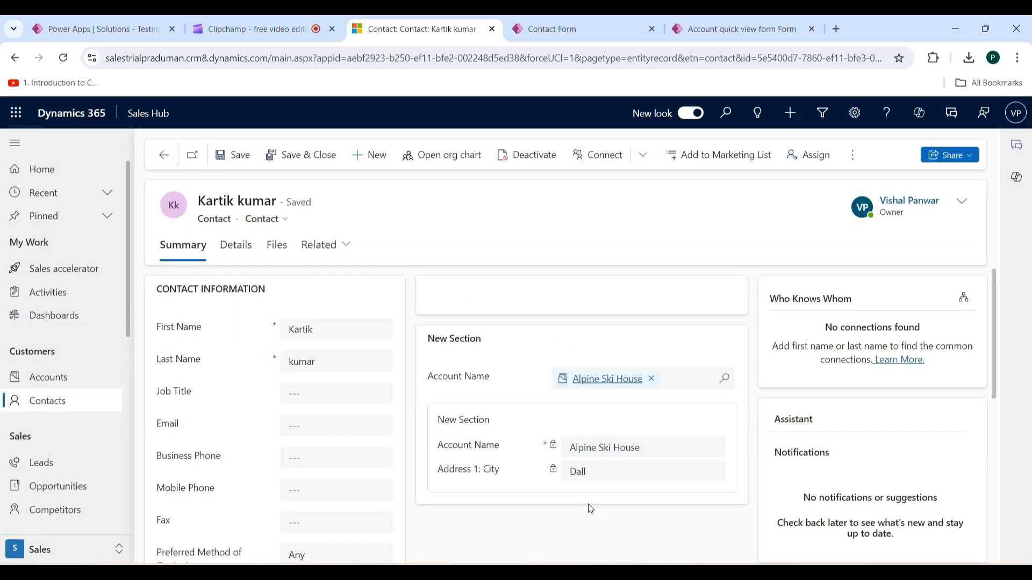
scroll(591, 509, "down", 1)
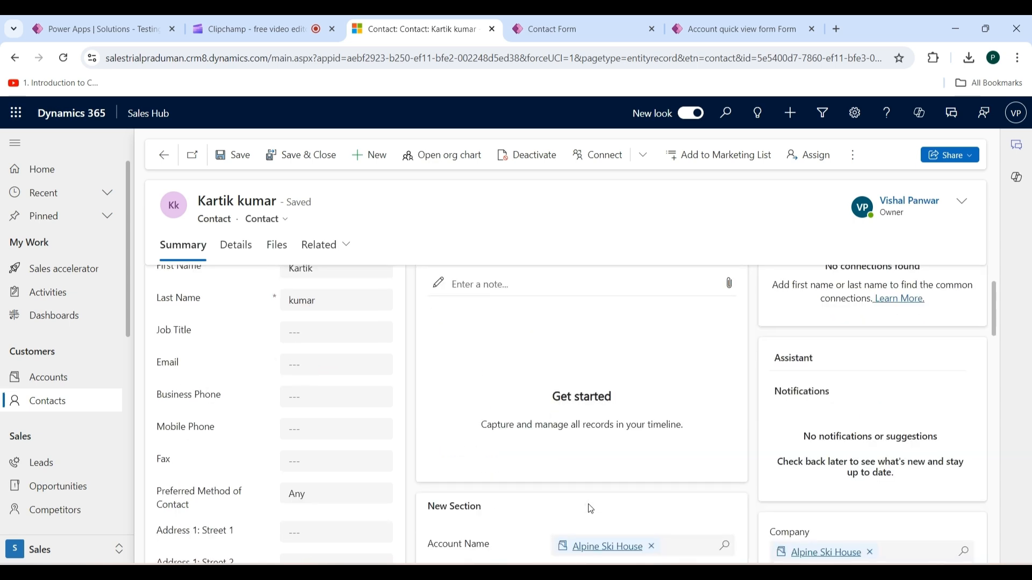
scroll(590, 509, "down", 2)
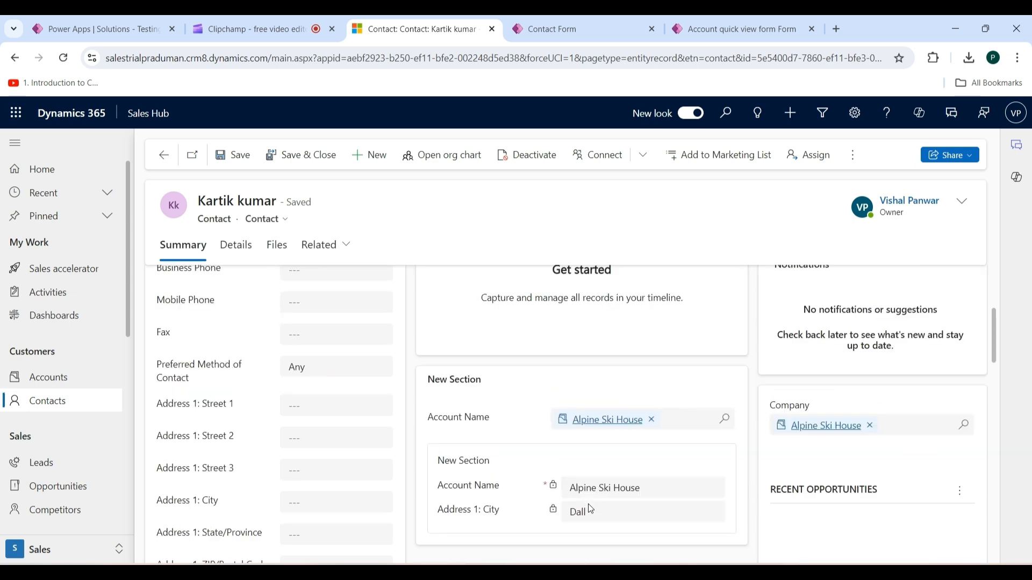